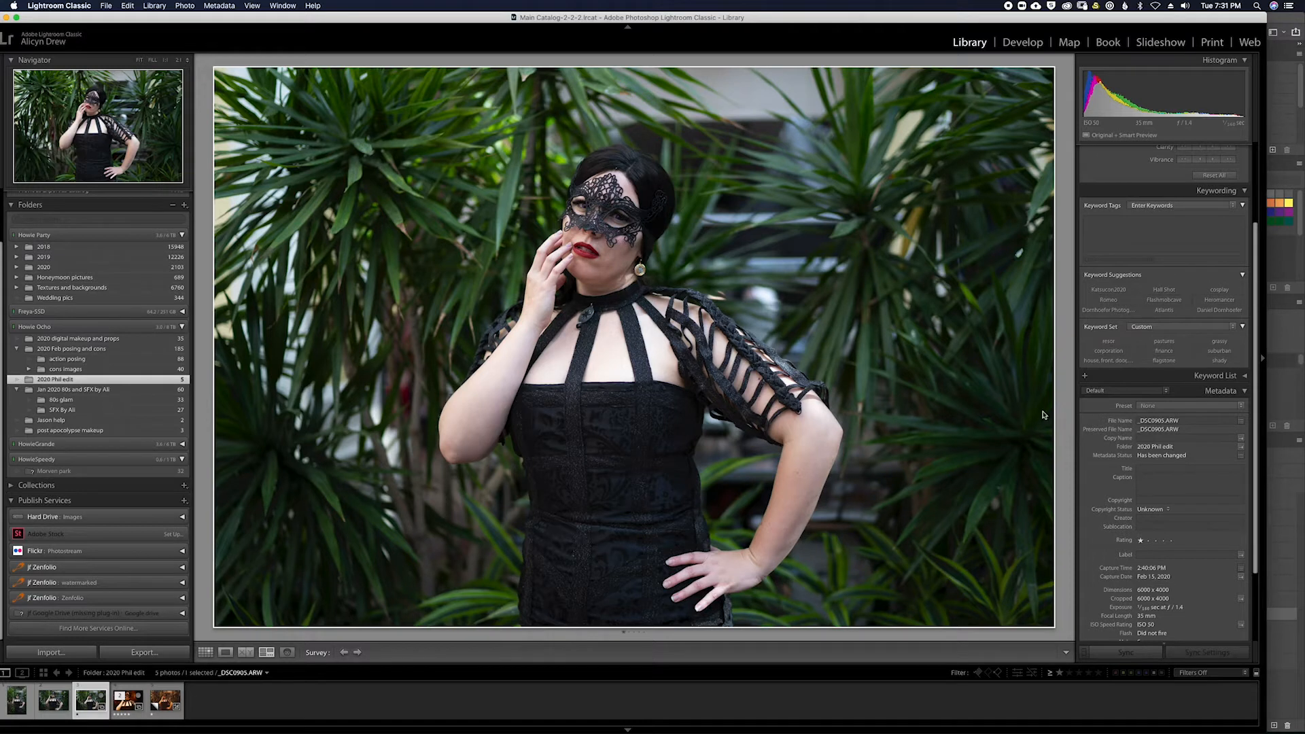
Display the finished _DSC0905-Edit.tif portrait in the Library, and move Lightroom out of the way of the browser's reference image.
click(126, 702)
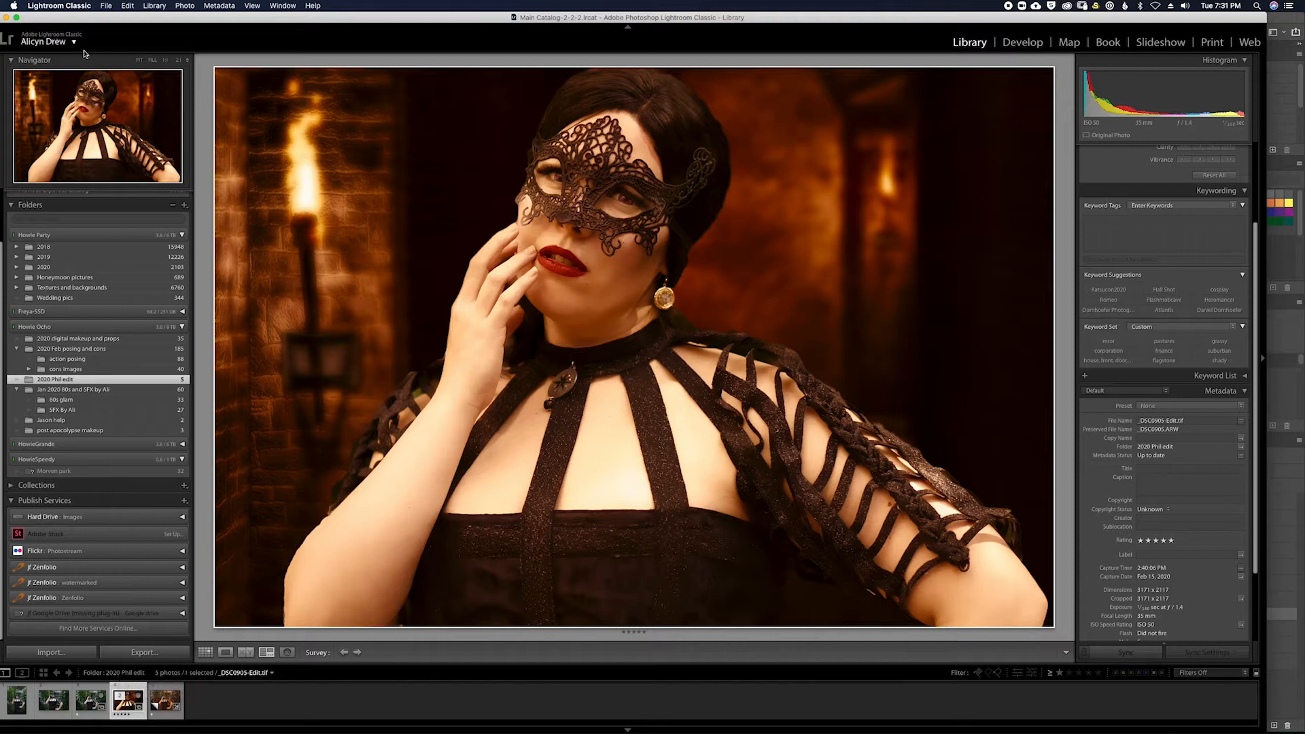
drag(119, 21, 135, 92)
click(21, 87)
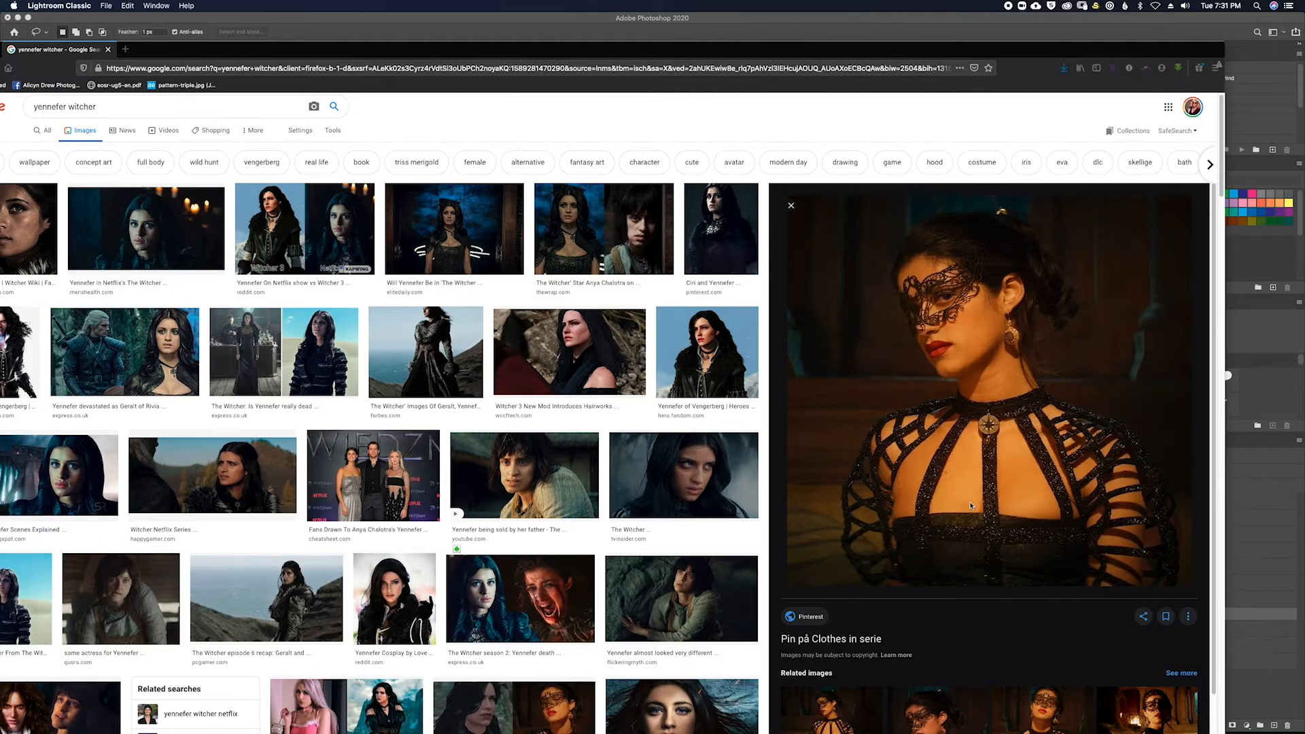
Look over the yennefer witcher reference image in the browser, and move the browser window aside to return to Photoshop.
scroll(970, 504, down, 3)
scroll(971, 505, up, 3)
drag(1049, 50, 0, 50)
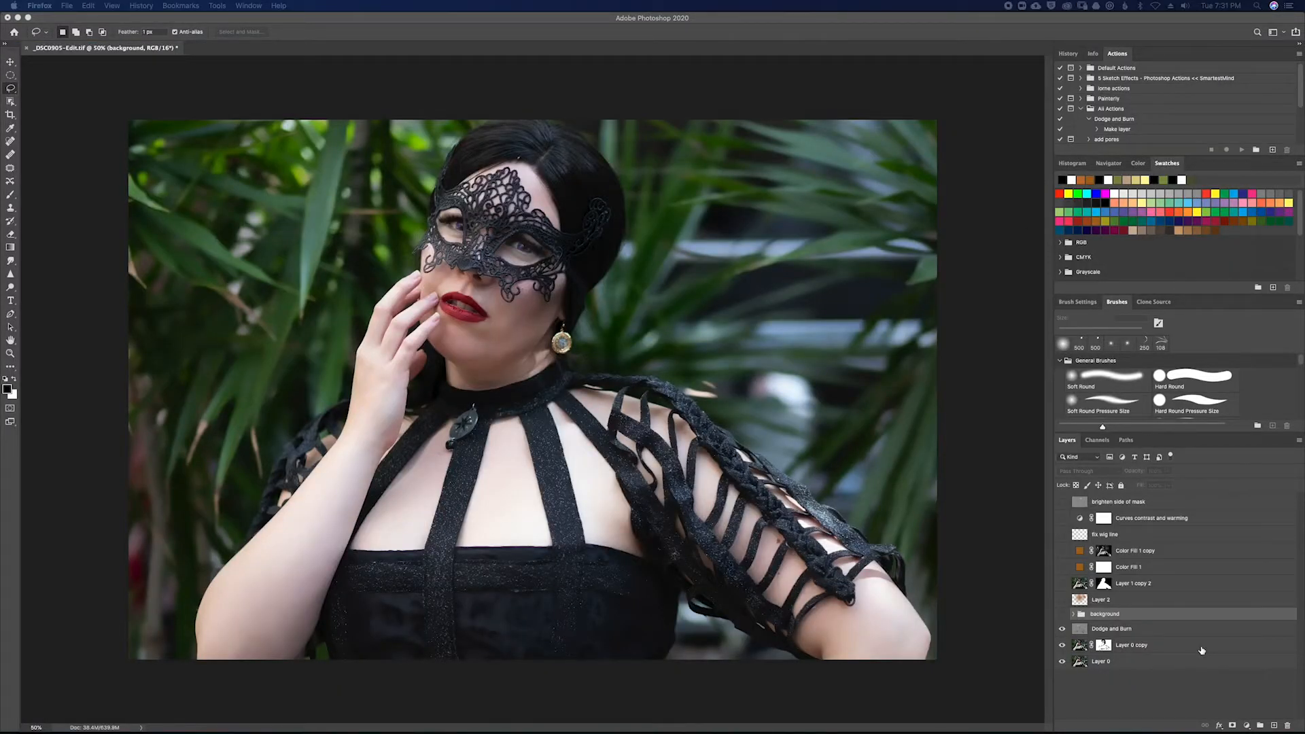
Compare the portrait with the Dodge and Burn layer hidden and shown, leaving the layer visible.
click(1063, 630)
click(1063, 630)
click(1063, 630)
click(1063, 630)
click(1063, 630)
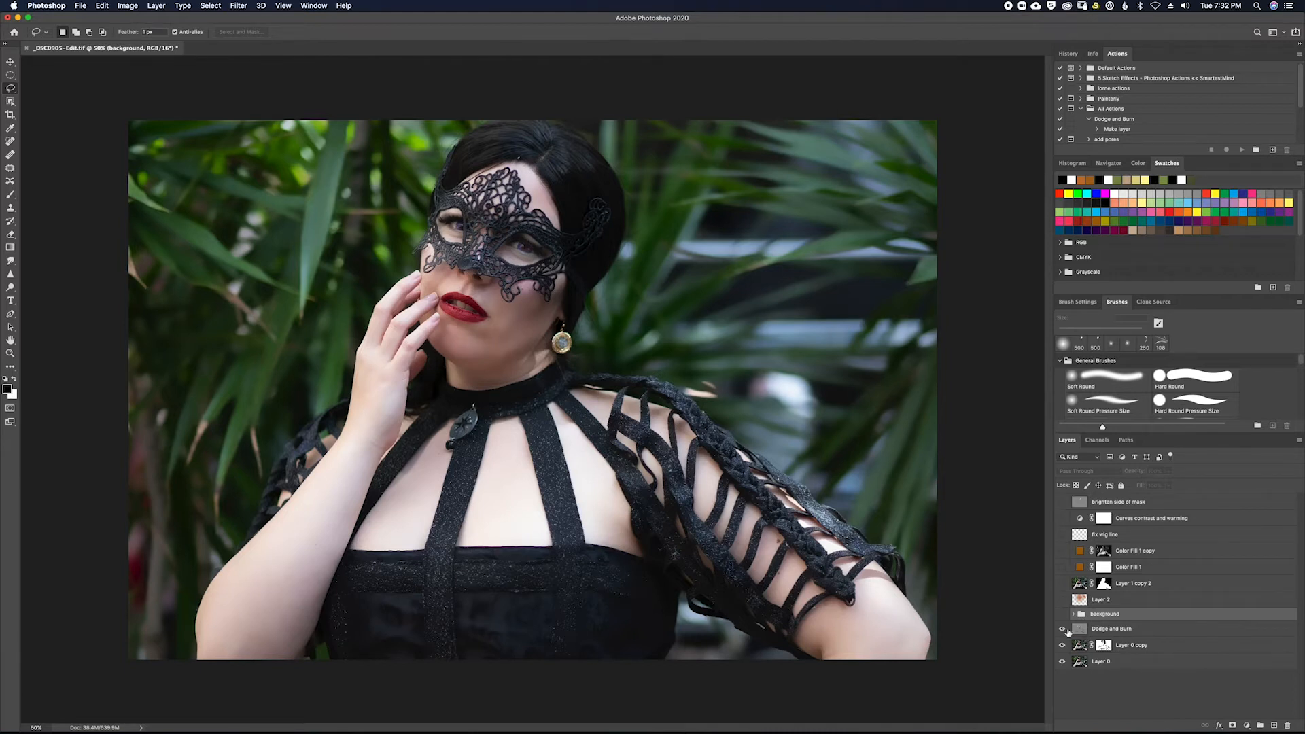
Show and expand the background group, and make the cut-out subject layer Layer 1 copy 2 visible above it.
click(1063, 615)
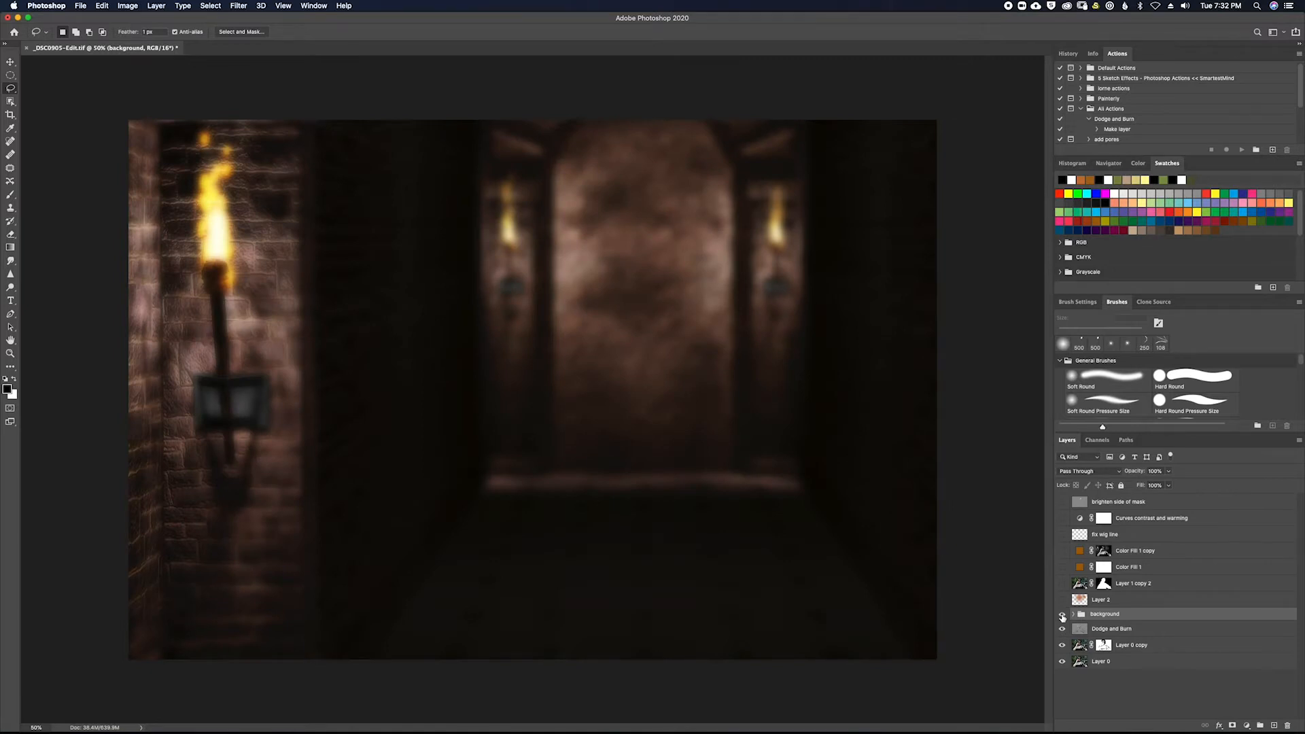
click(1074, 614)
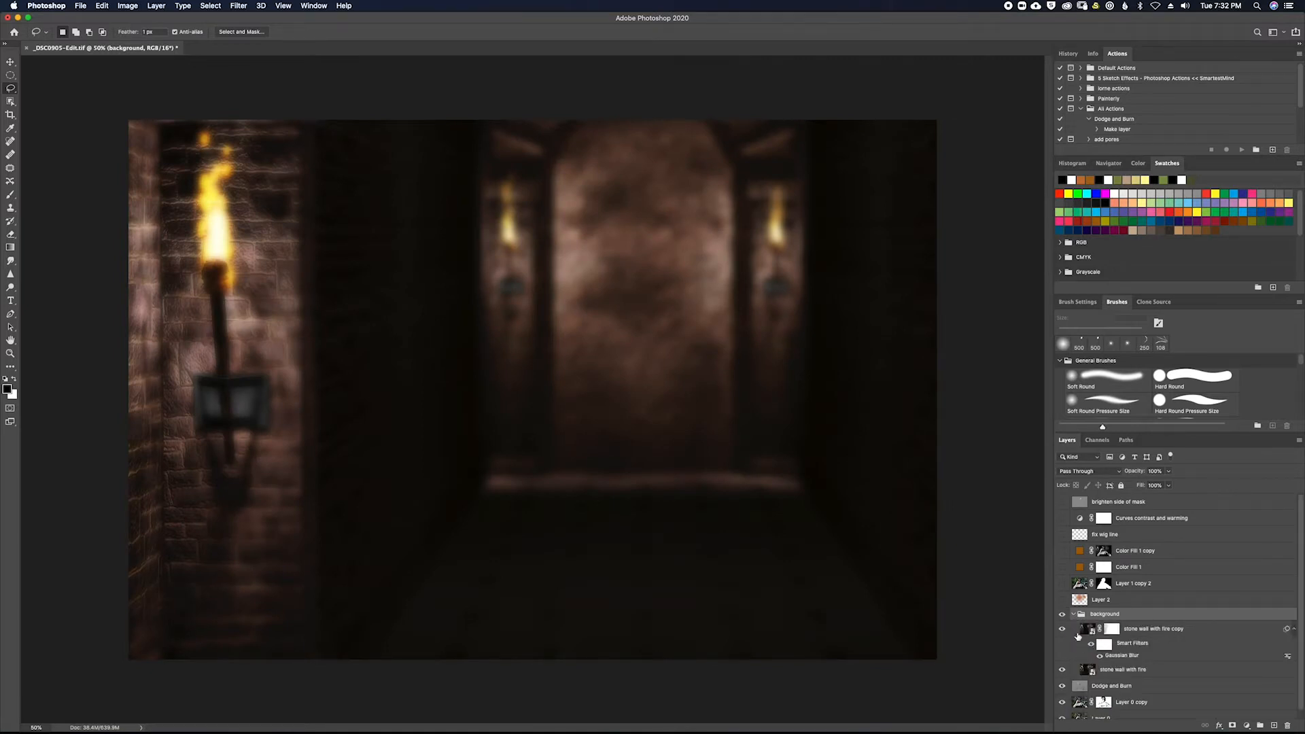
click(1062, 629)
click(1063, 585)
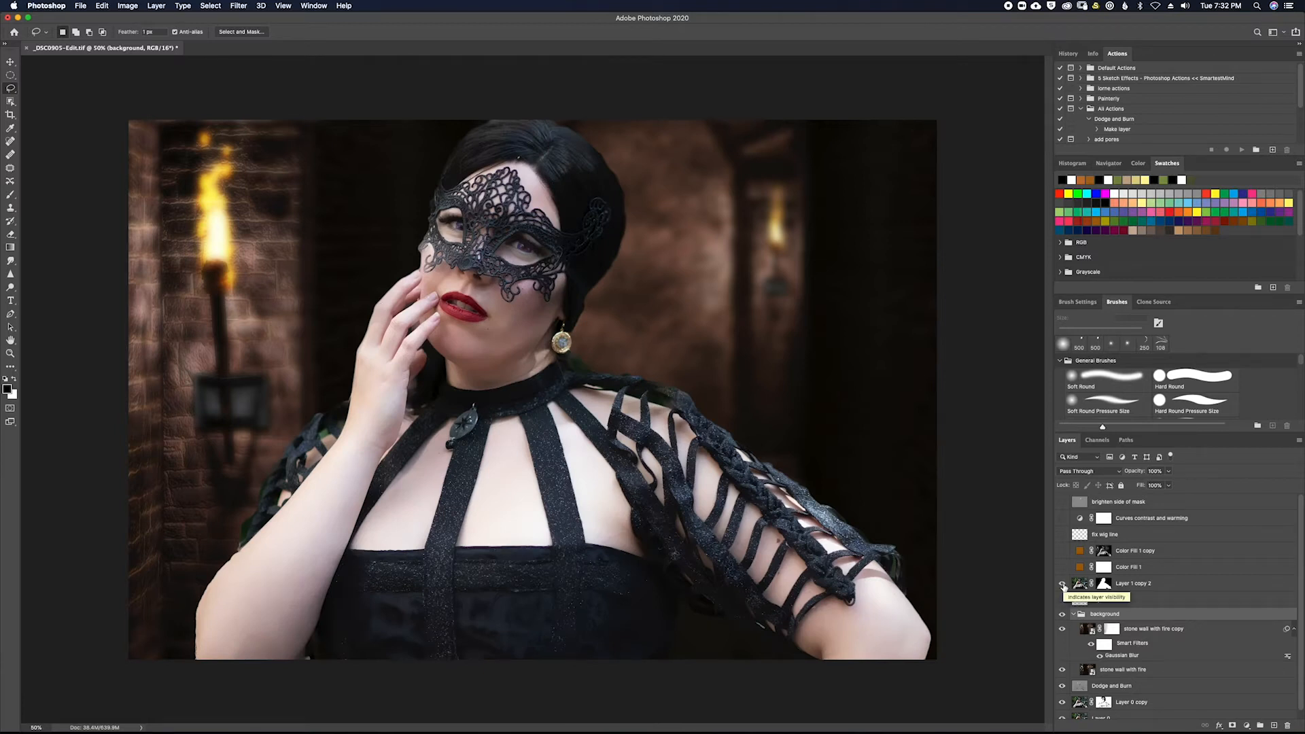
Compare the sharp and blurred backgrounds by toggling the stone wall with fire copy layer, and select its layer mask.
click(1061, 630)
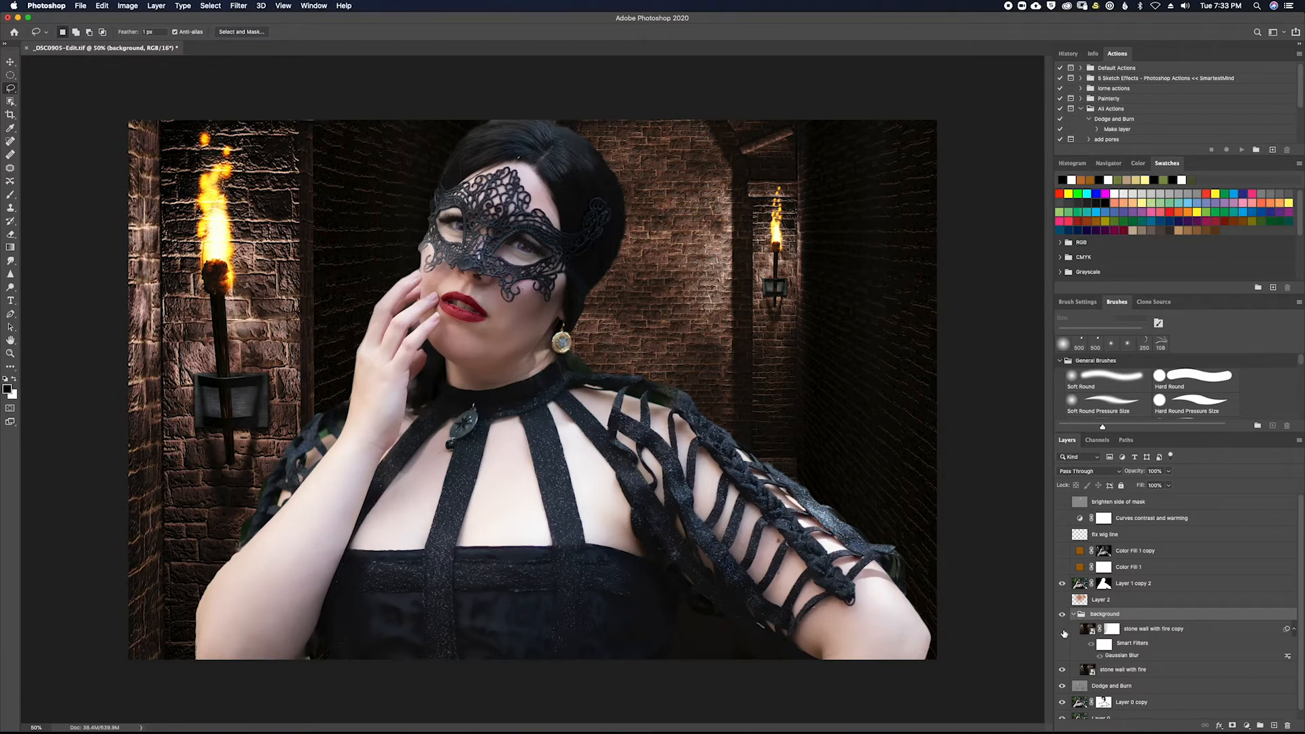
click(1063, 630)
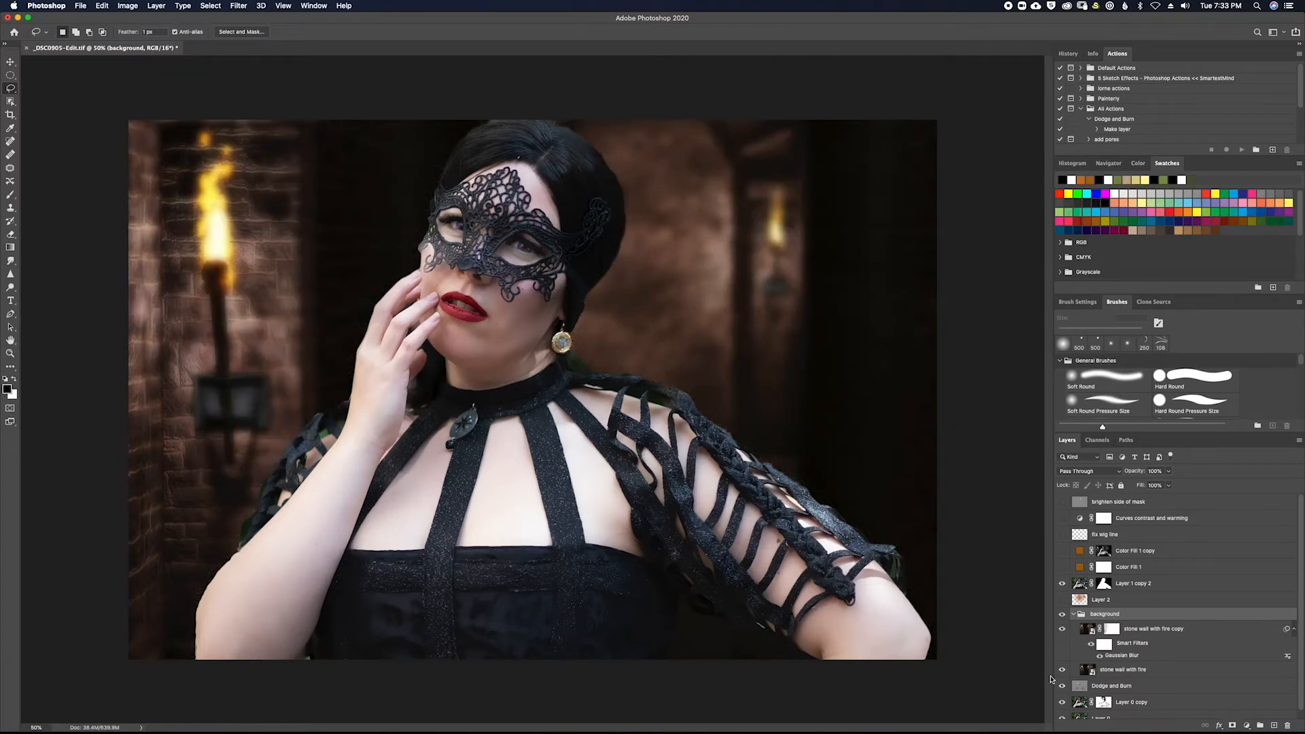
click(1112, 629)
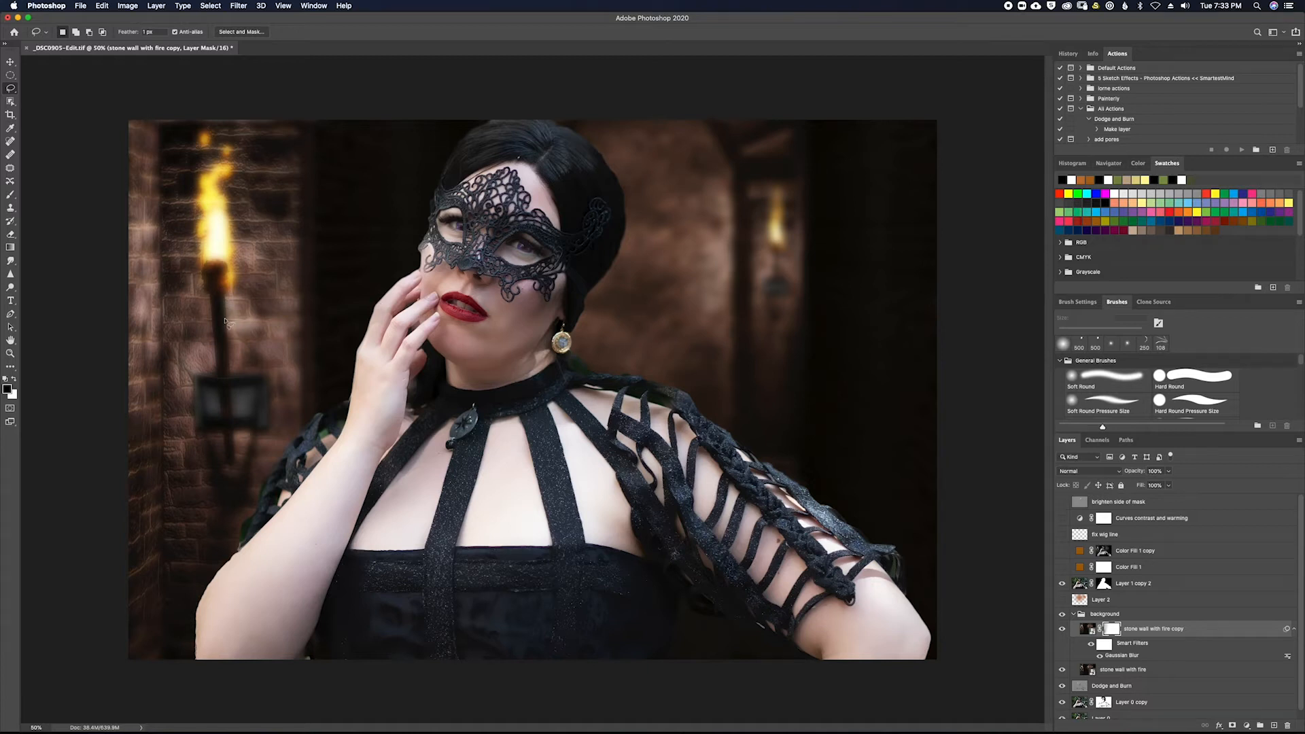
Toggle Layer 1 copy 2 and the background group to compare the composite, and view the cut-out's layer mask by itself.
click(1062, 583)
click(1062, 583)
click(1062, 614)
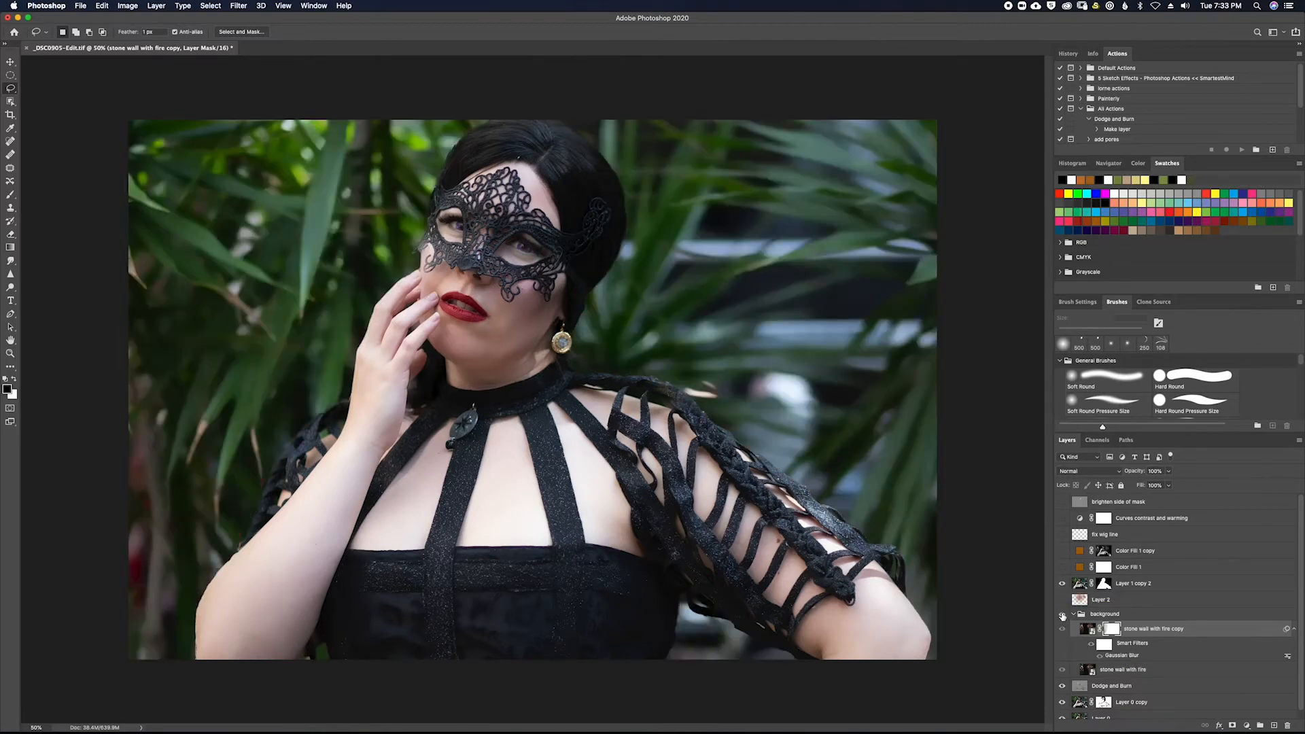
click(1062, 615)
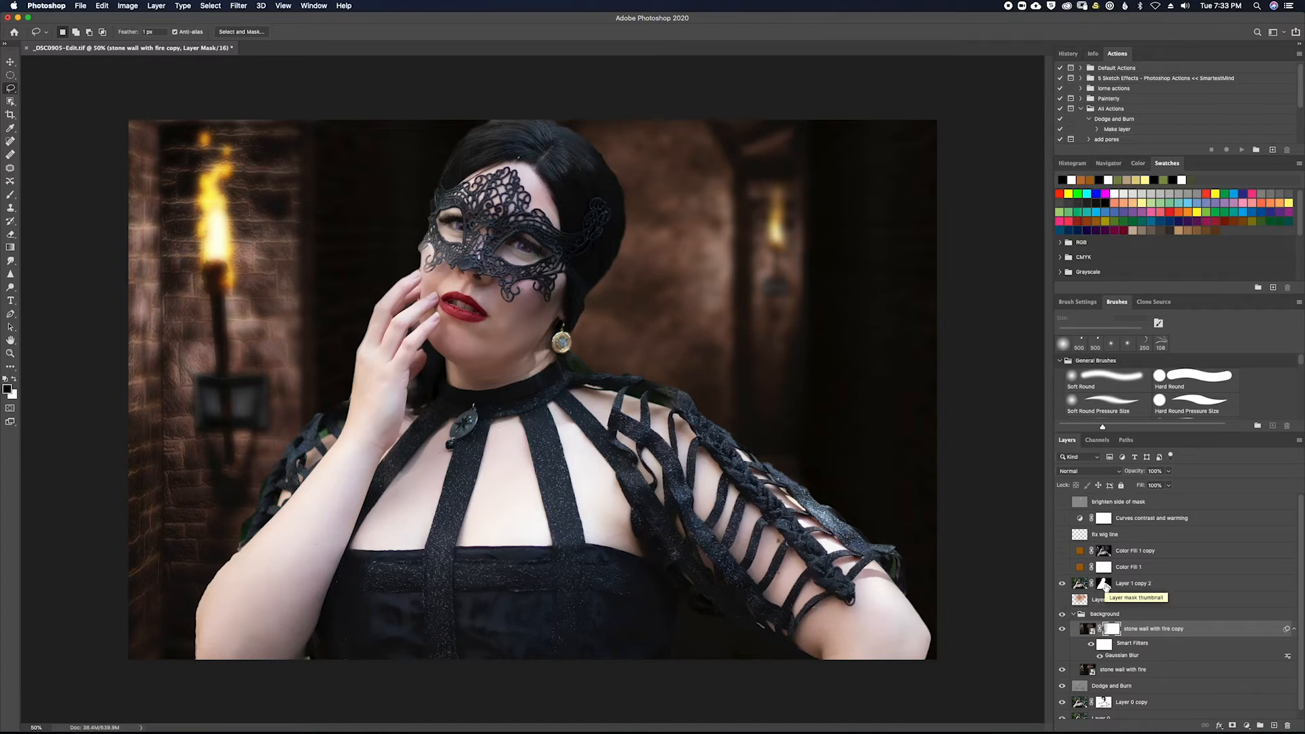
alt+click(1104, 584)
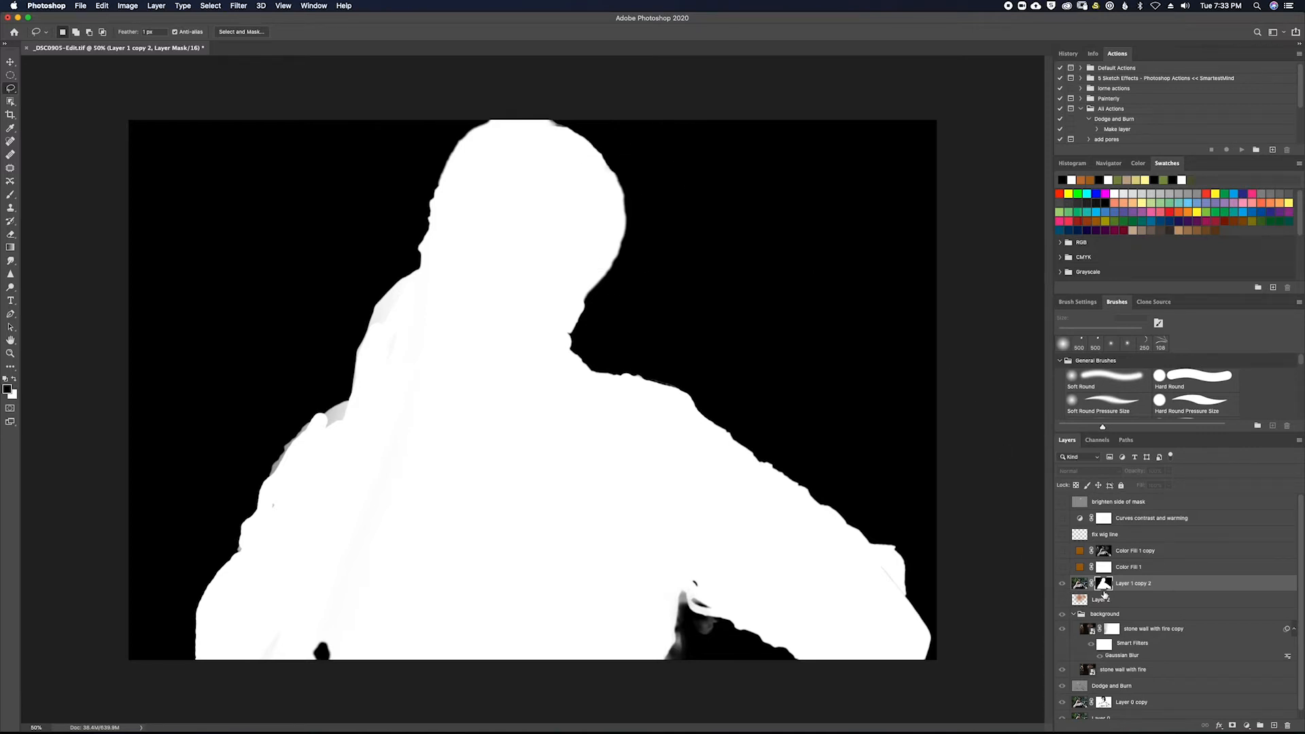
alt+click(1102, 584)
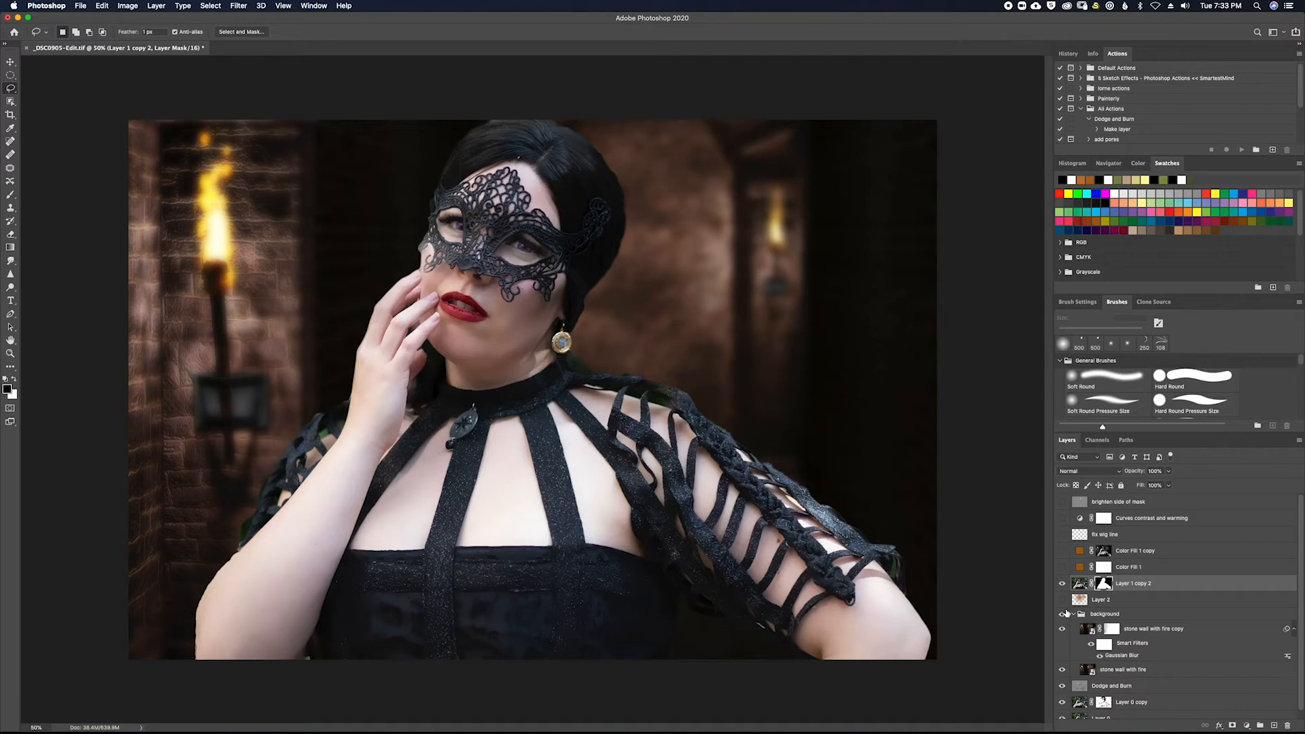
Show Layer 2 between the background group and the cut-out subject, comparing the image with and without it.
click(1063, 600)
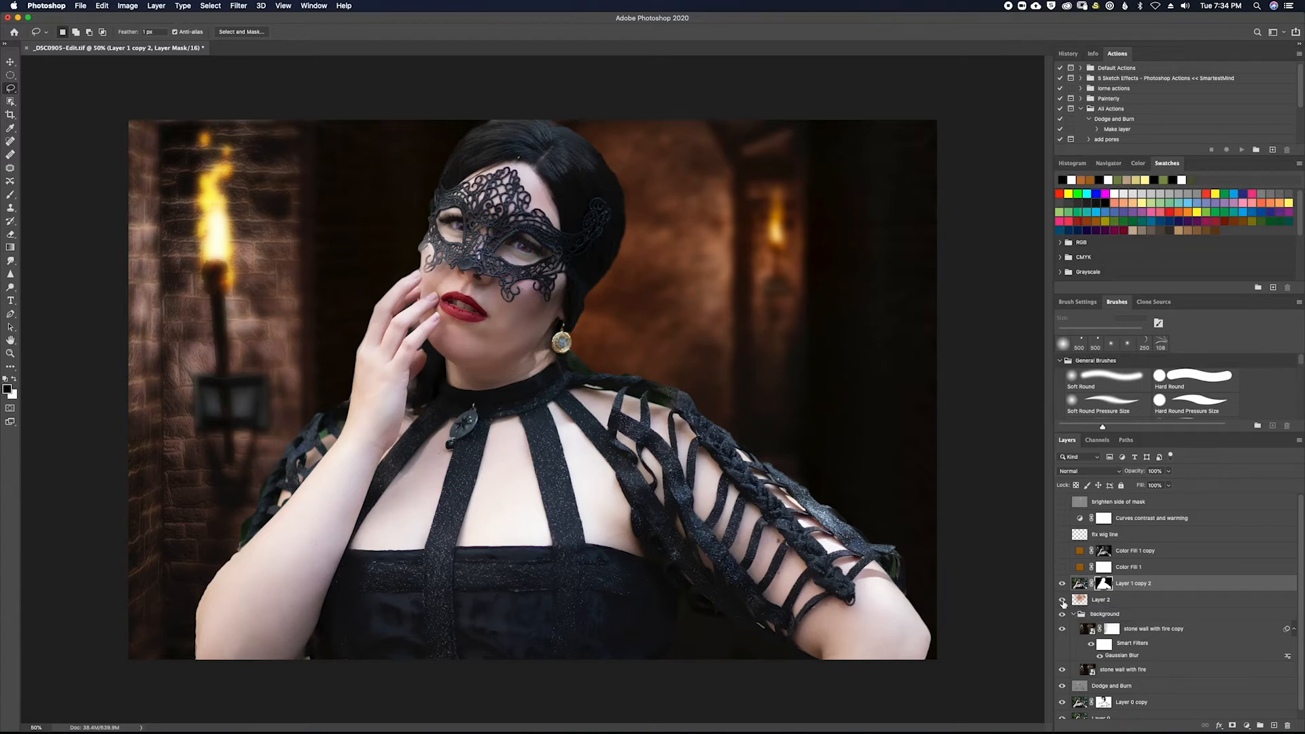
click(1063, 601)
click(1063, 601)
click(1063, 600)
click(1063, 600)
Show the Color Fill 1 layer and check its orange-brown fill colour in the Color Picker.
click(1164, 568)
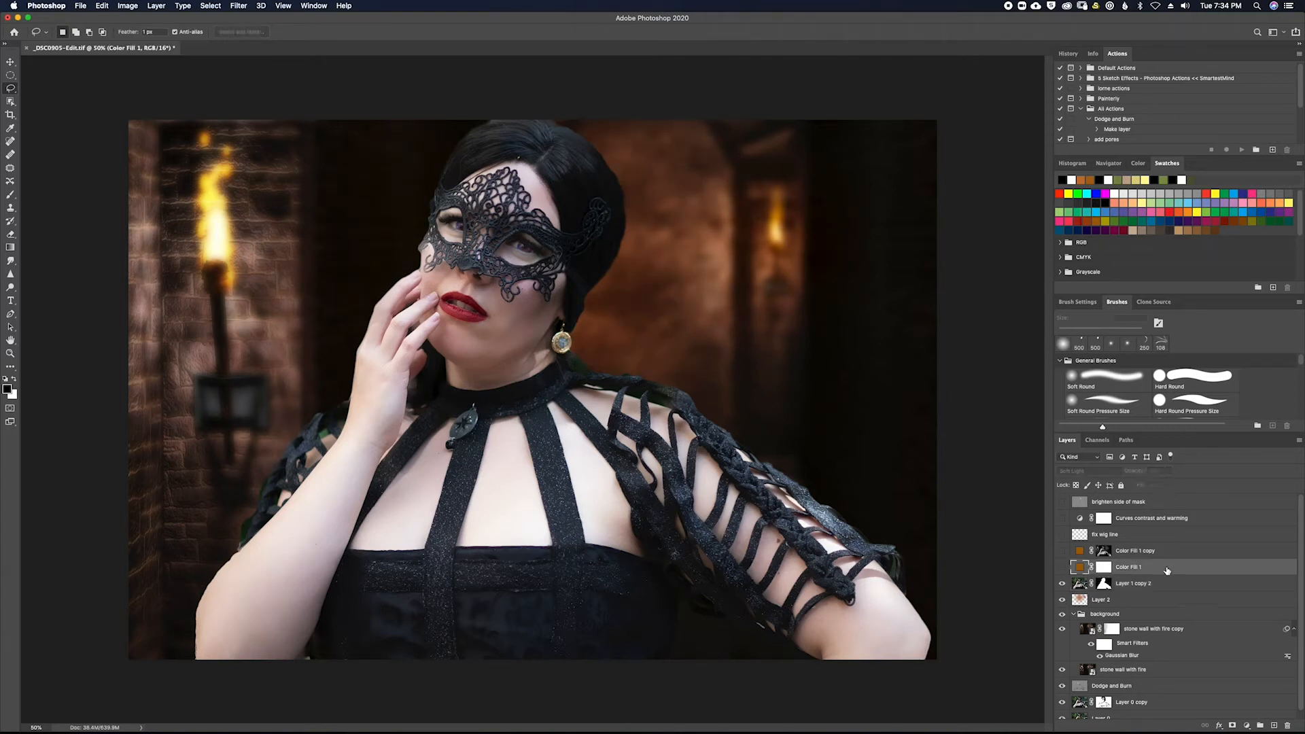
click(1063, 567)
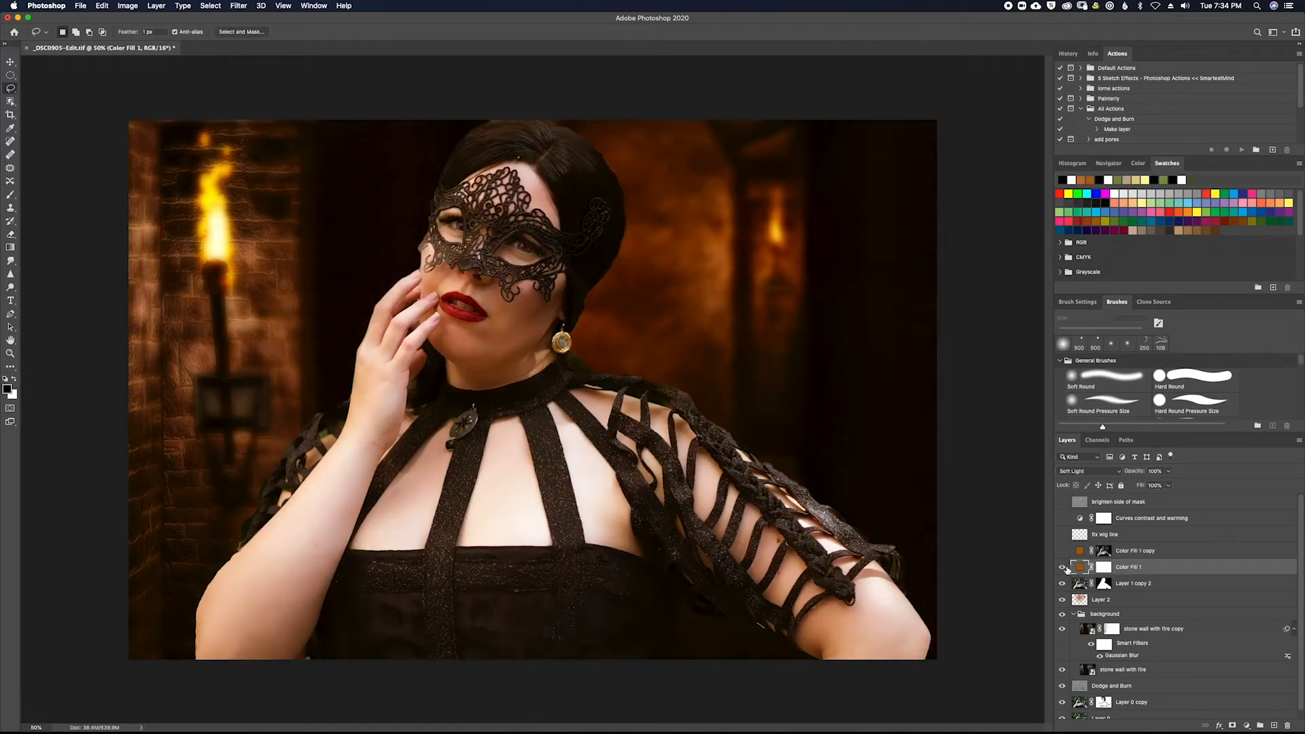
double_click(1080, 572)
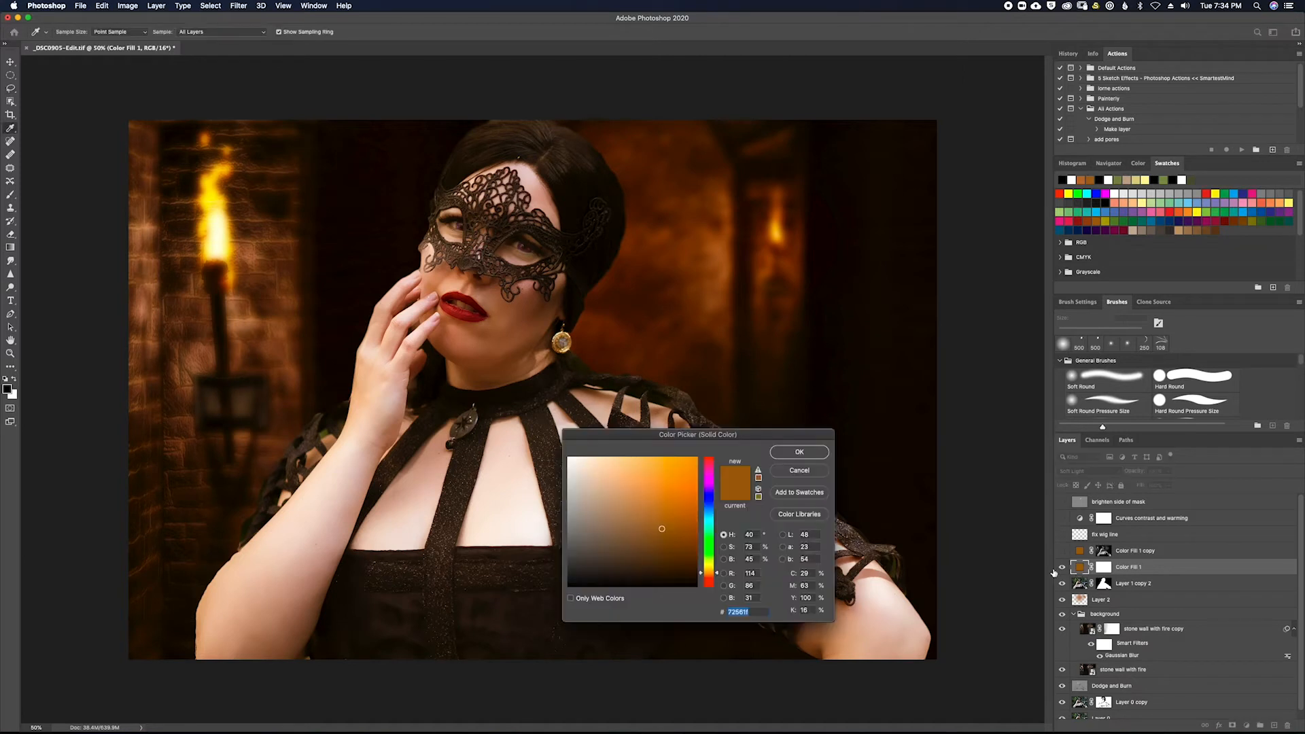
click(827, 453)
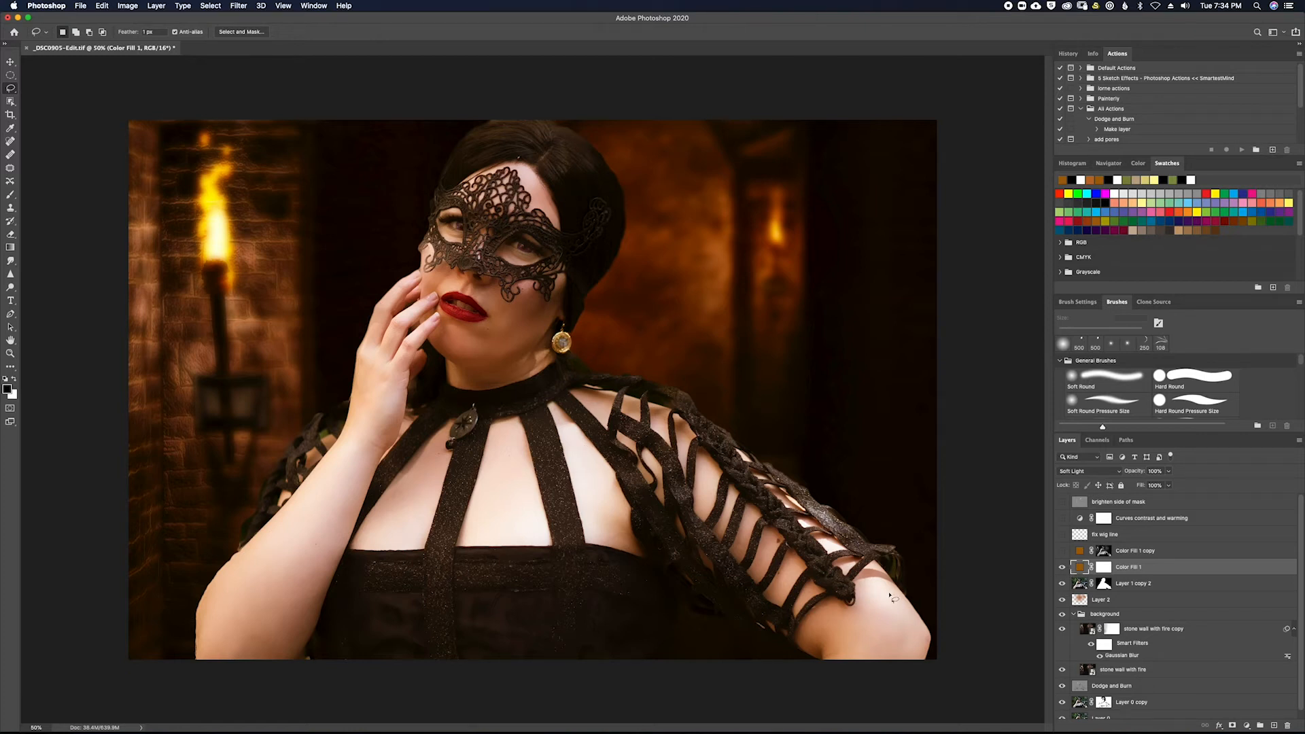
Bring the browser's reference image over the portrait to compare the warm tones, and move it away again.
drag(0, 109, 634, 67)
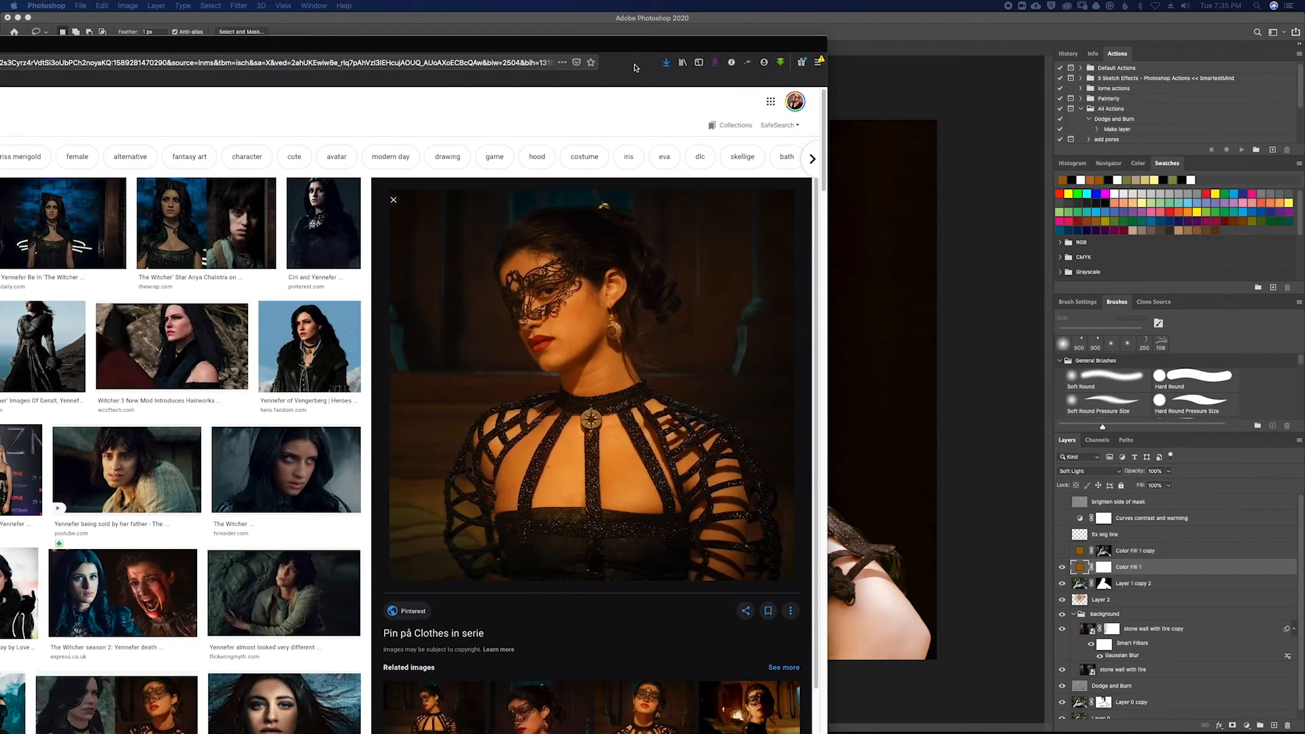
drag(634, 67, 0, 91)
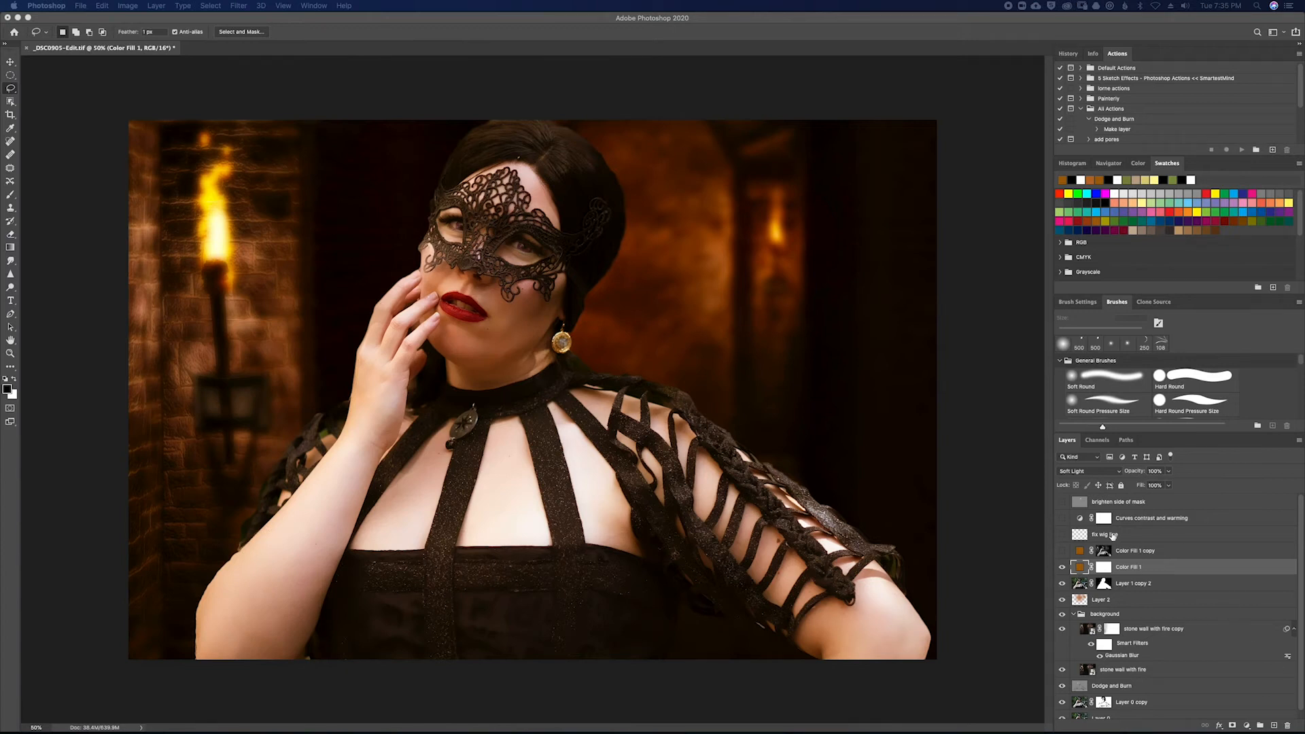
Show and select the Color Fill 1 copy layer, comparing the skin tones with and without it.
click(1061, 551)
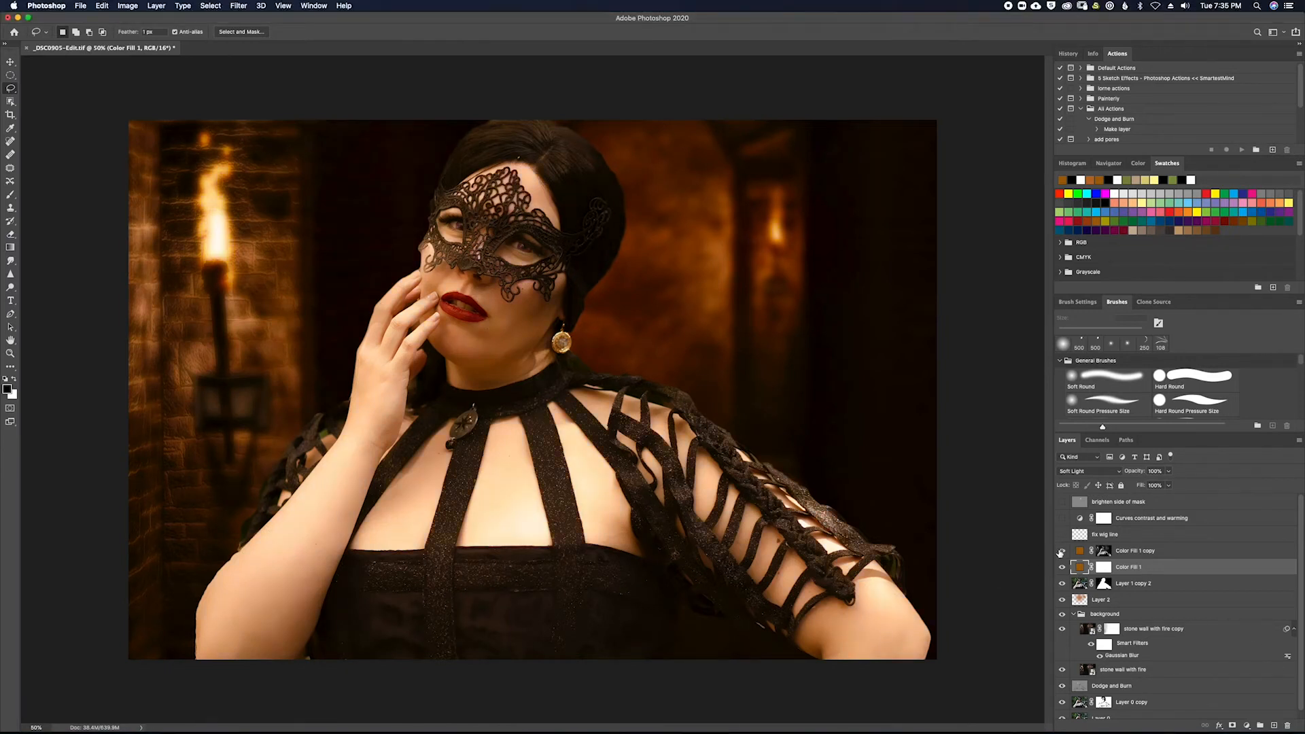
click(1192, 554)
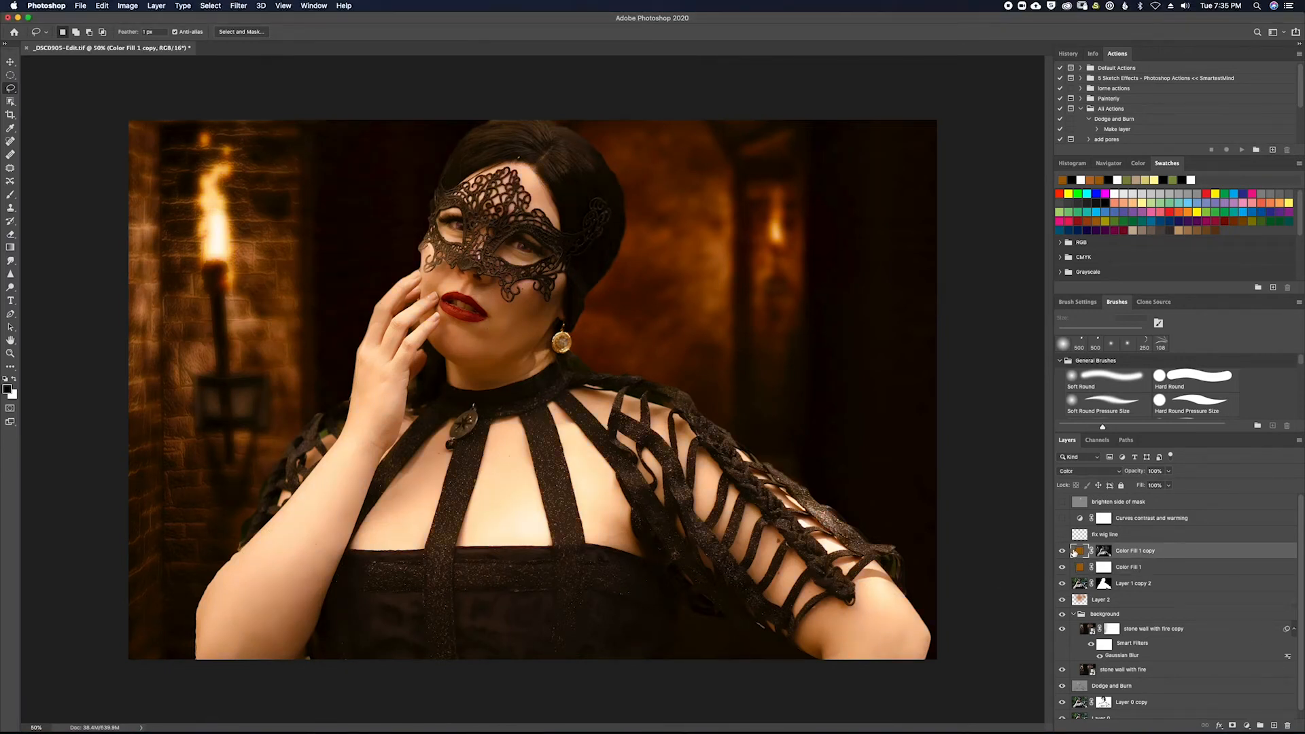
click(1061, 552)
click(1060, 552)
click(1060, 552)
click(1060, 552)
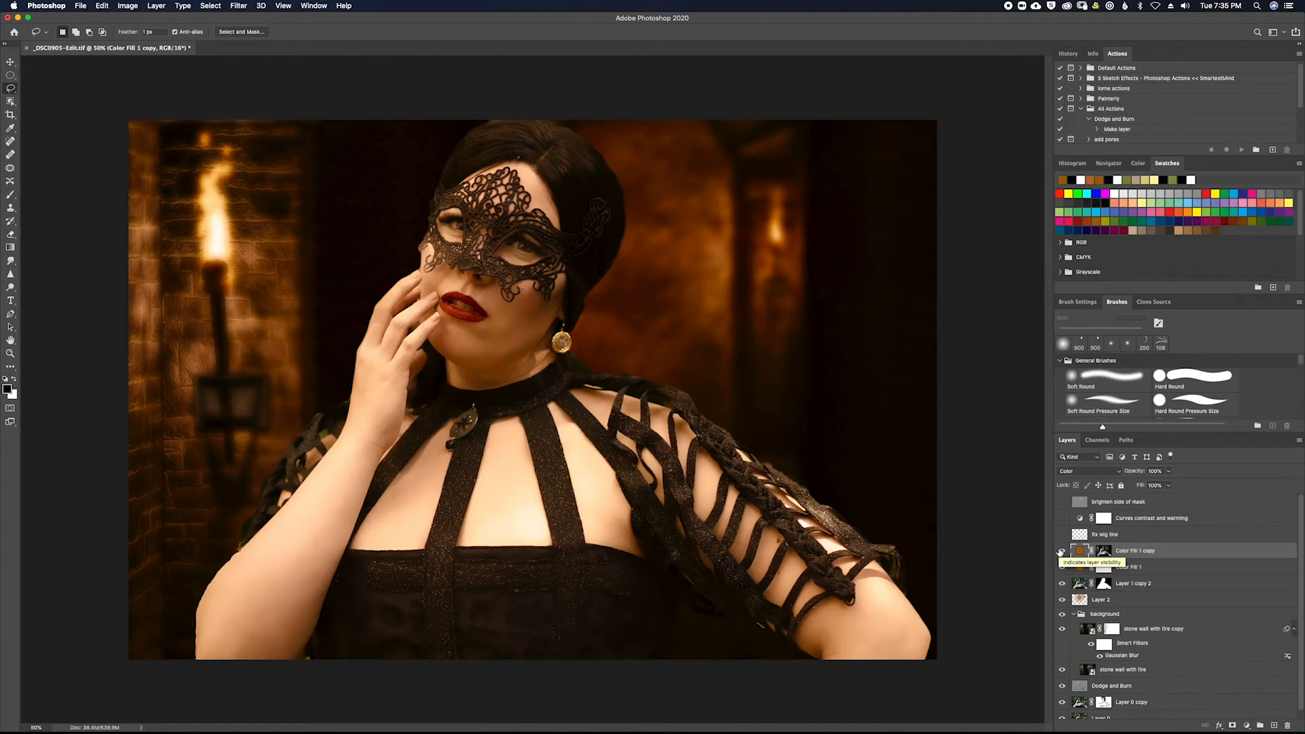
View the Color Fill 1 copy layer mask by itself, return to the full image and toggle the layer to compare its effect.
alt+click(1104, 551)
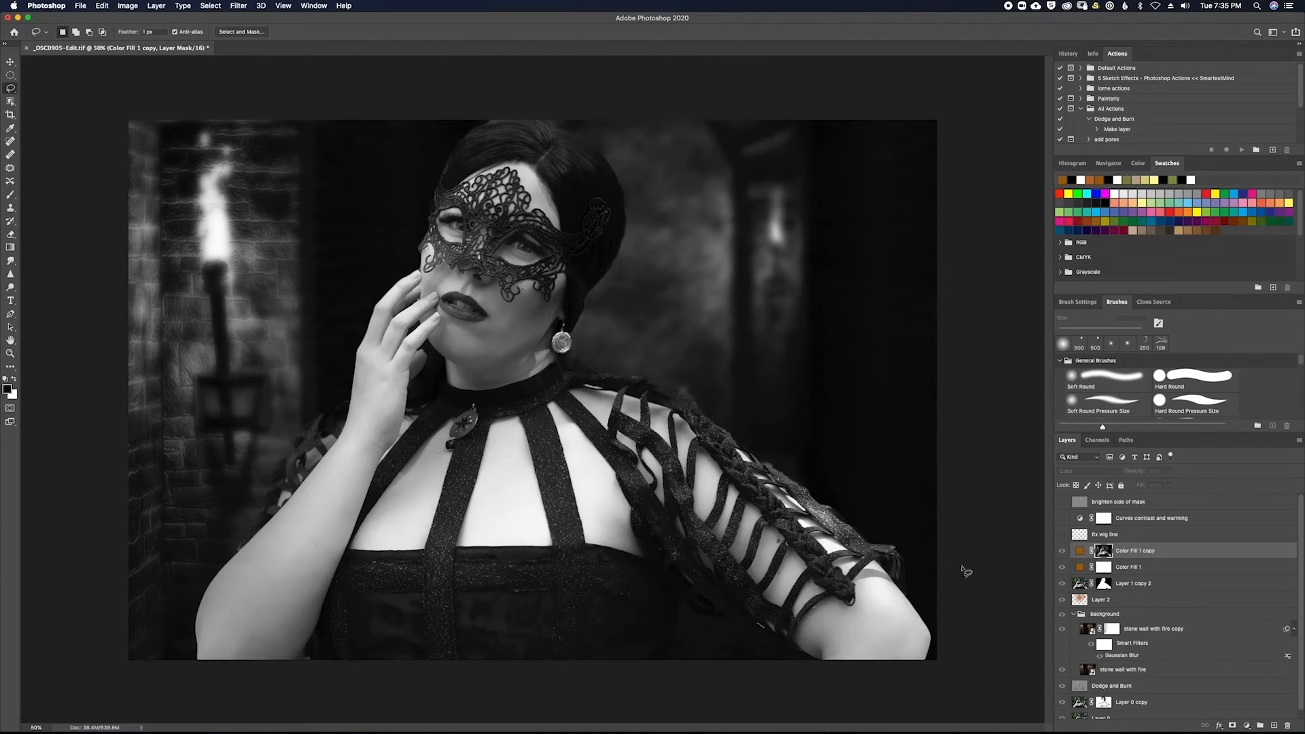
click(1063, 551)
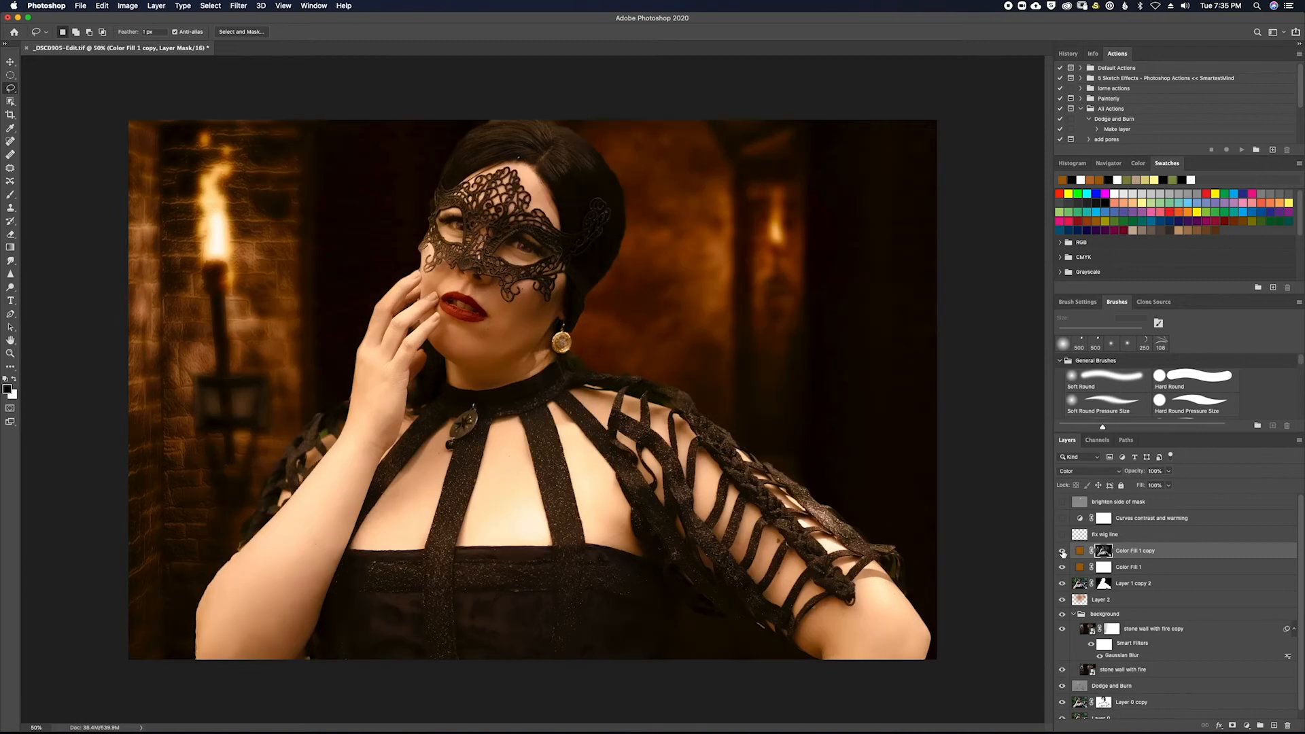
click(1062, 551)
click(1062, 551)
Make the fix wig line layer and the Curves contrast and warming adjustment layer visible.
click(1153, 536)
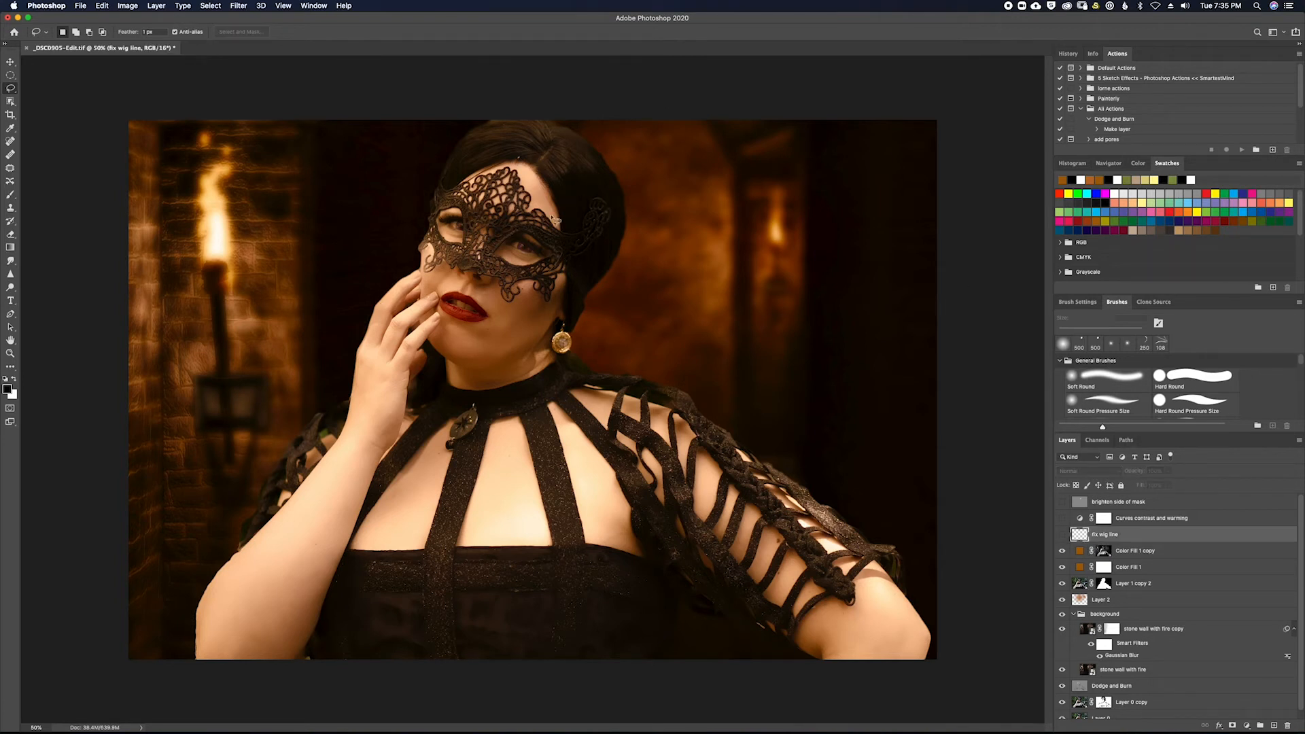
click(1063, 536)
click(1062, 519)
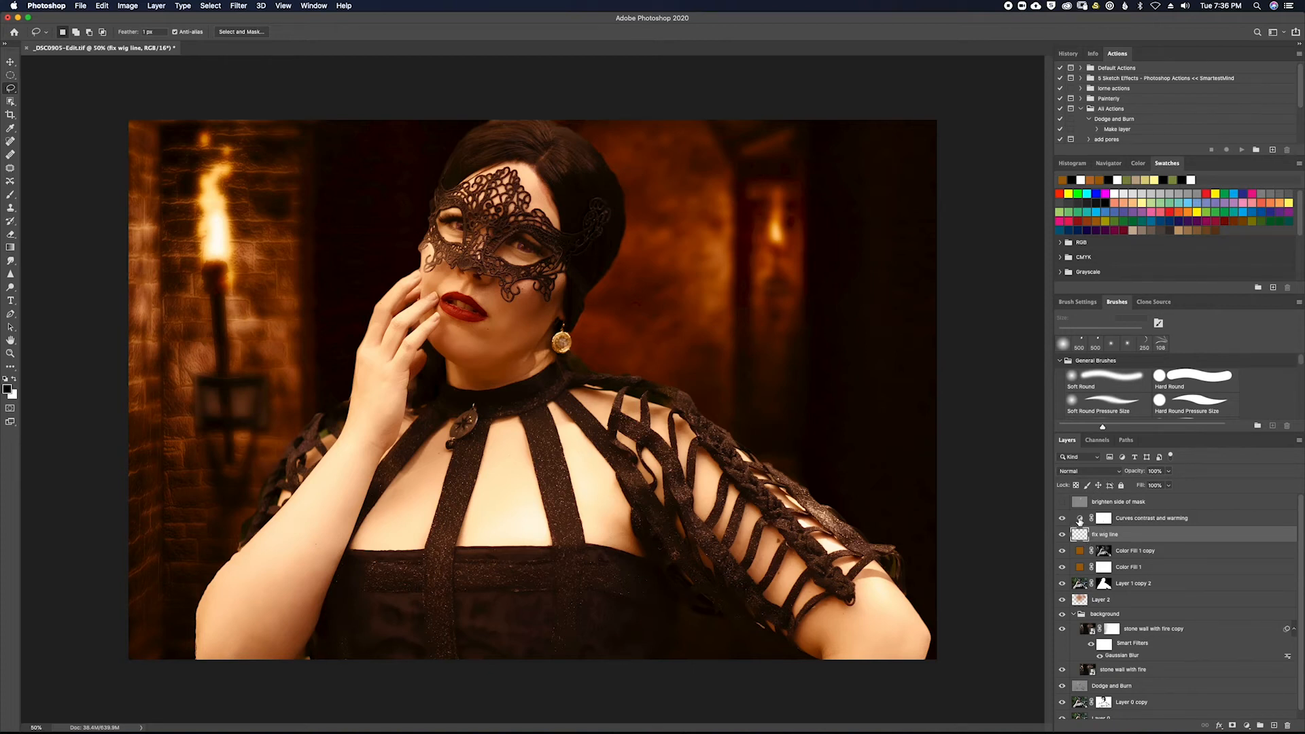
Examine the RGB, Red and Blue channel curves of the Curves contrast and warming adjustment, and close its properties.
double_click(1079, 521)
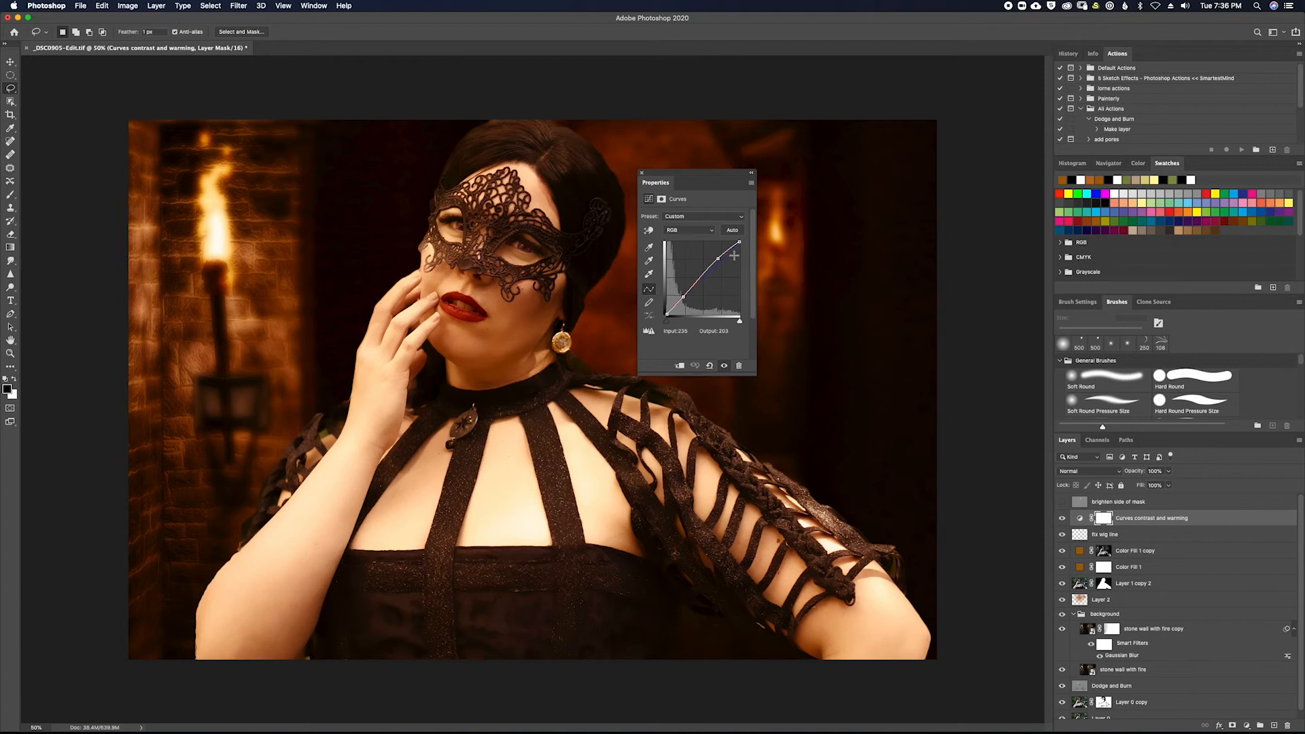
click(704, 231)
click(696, 231)
click(694, 237)
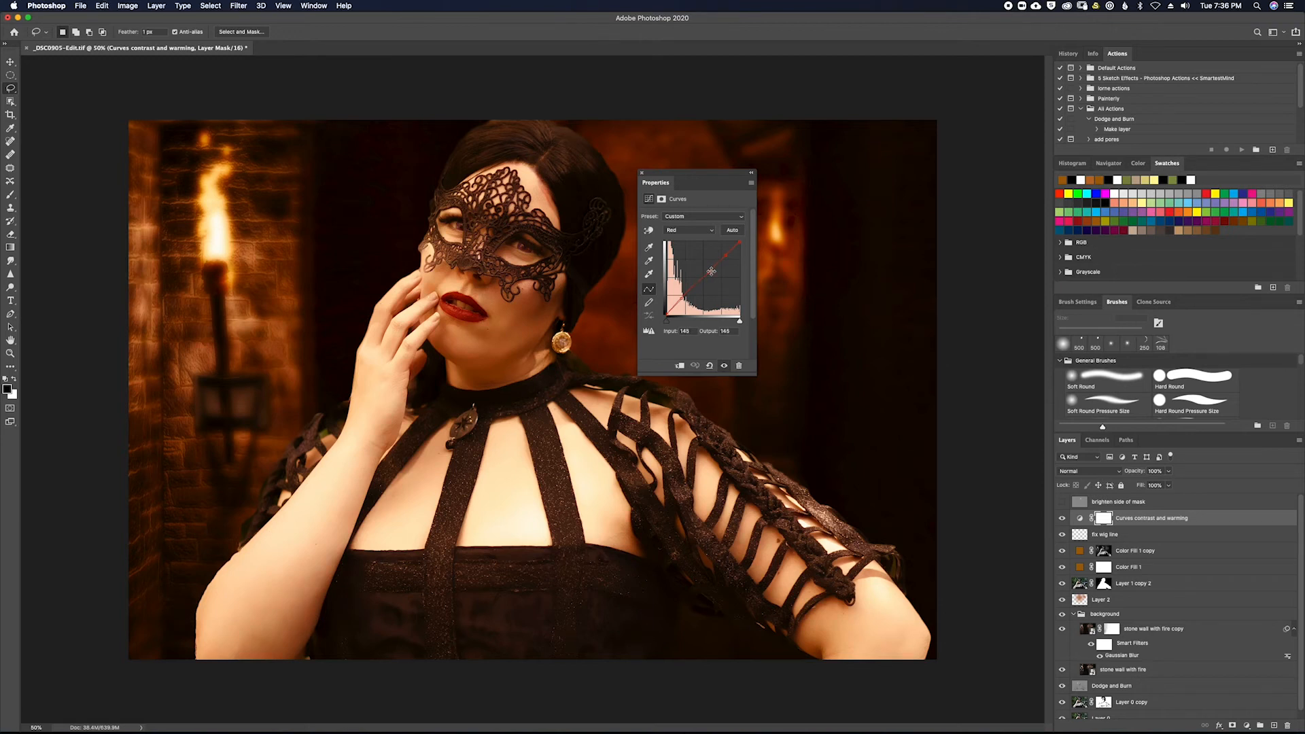
click(709, 230)
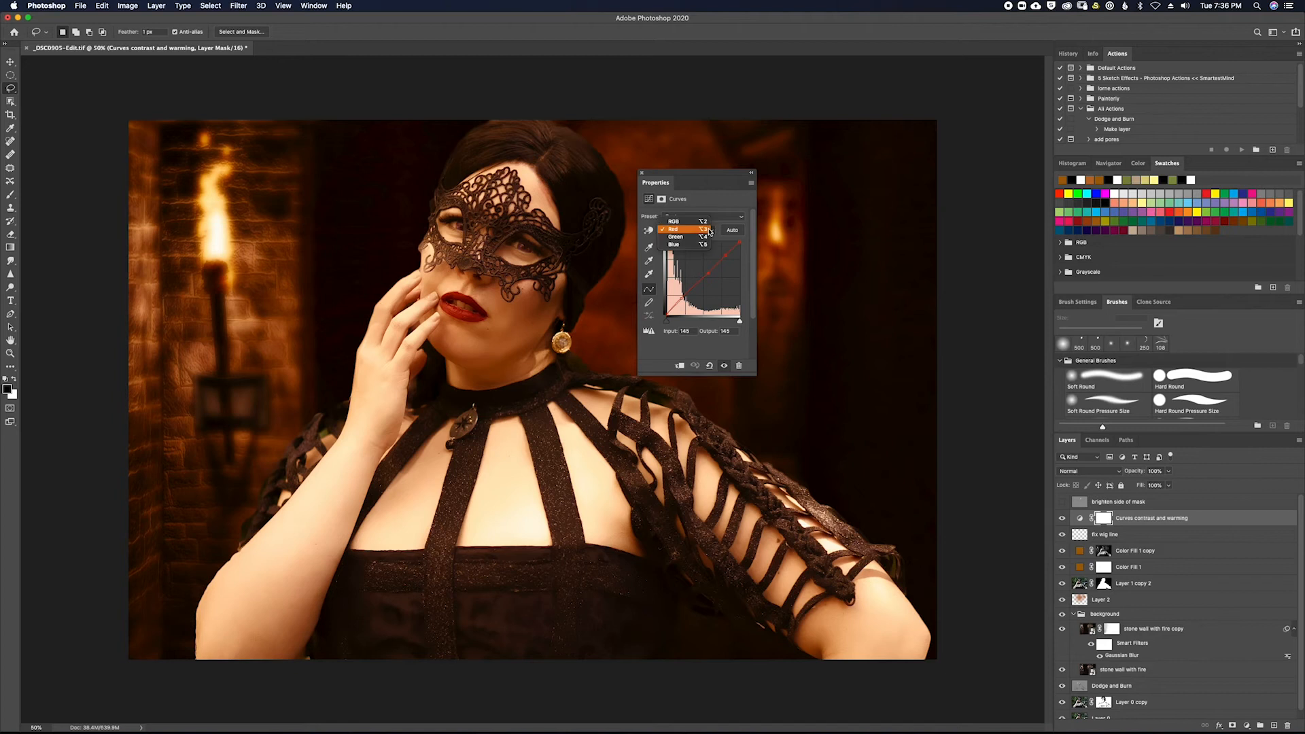
click(680, 244)
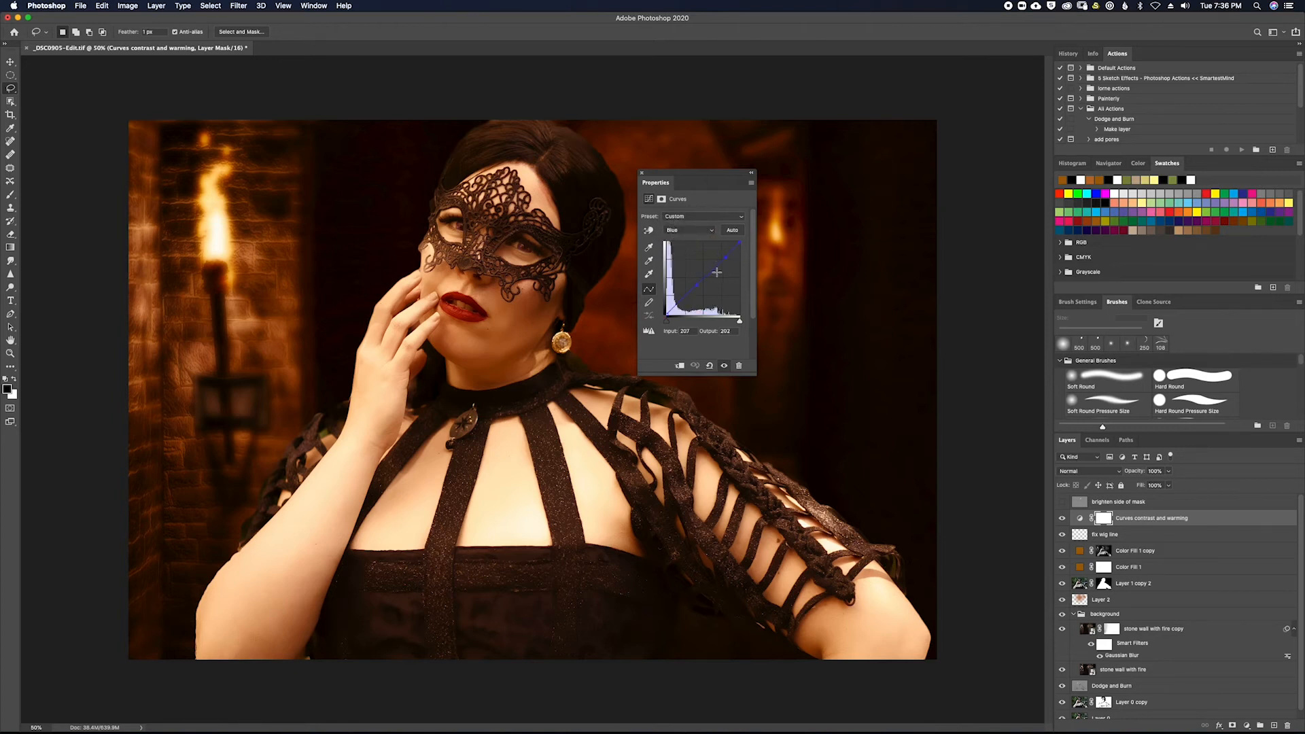
mouse_move(723, 256)
mouse_down()
mouse_move(732, 266)
mouse_move(716, 247)
mouse_move(732, 264)
mouse_move(724, 256)
mouse_up()
click(641, 172)
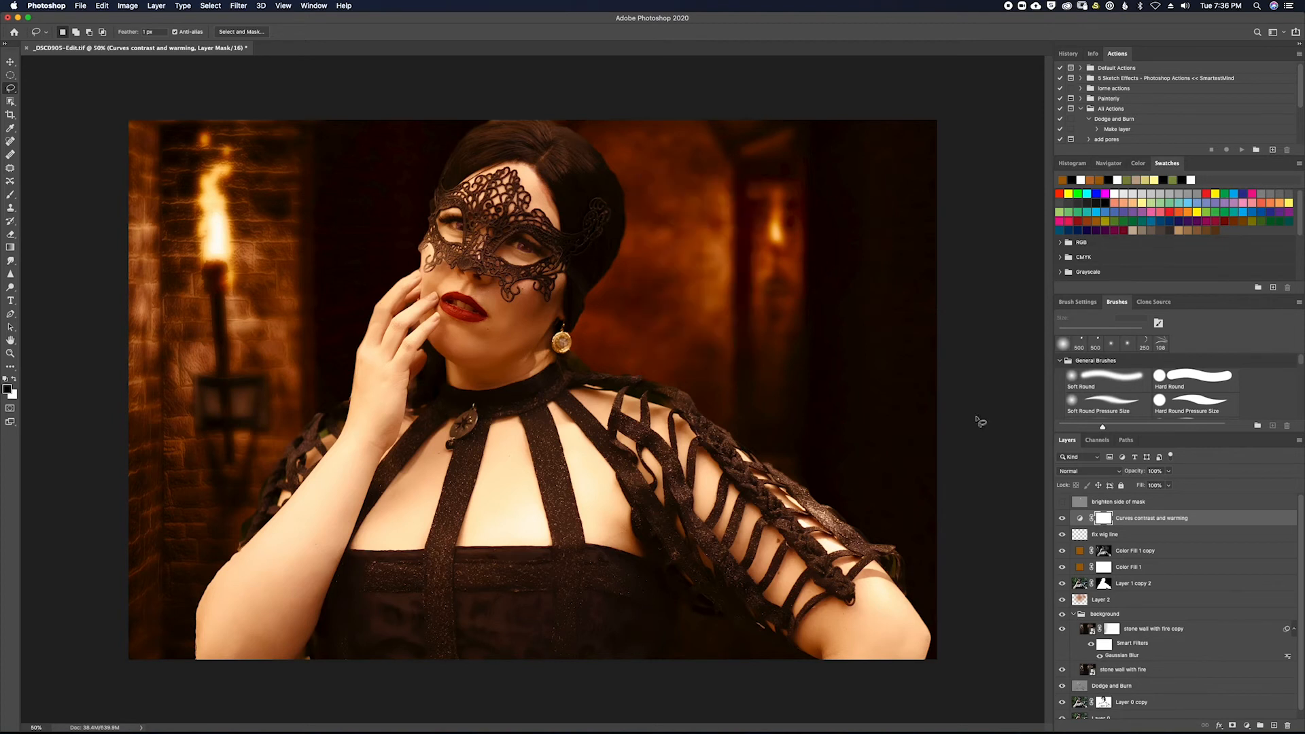
Compare the image with and without the Curves contrast and warming adjustment, and show the brighten side of mask layer.
click(1062, 520)
click(1064, 522)
click(1064, 522)
click(1064, 522)
click(1063, 502)
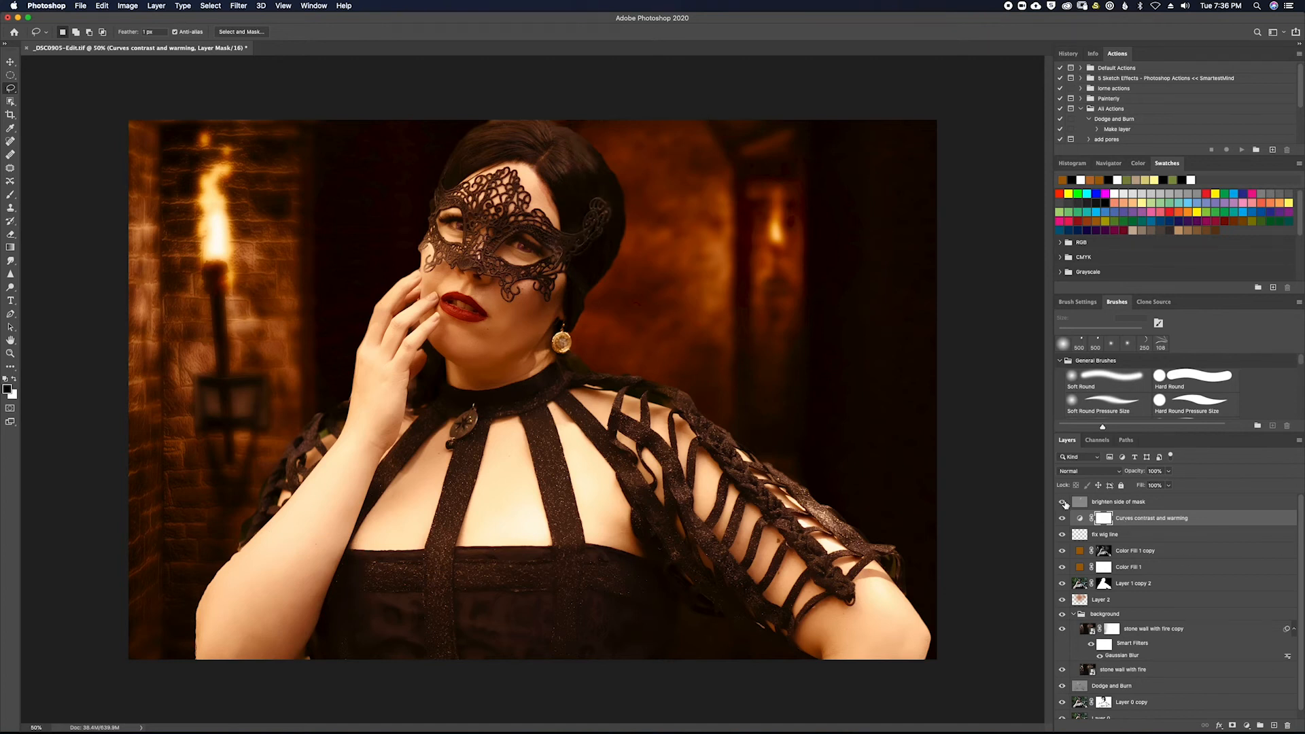